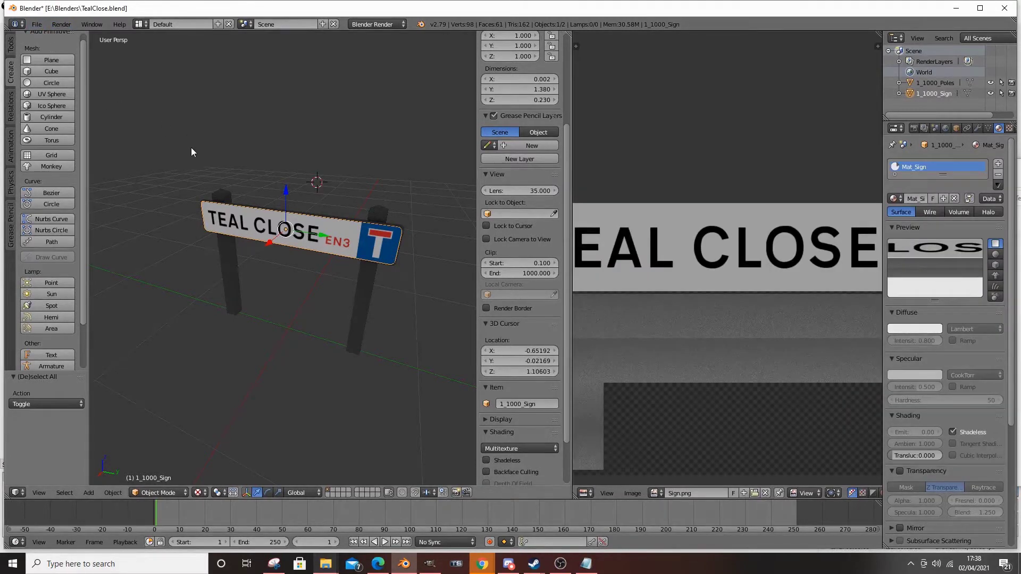
Step: Select all objects so the TEAL CLOSE sign and its poles are both included
key("a")
key("a")
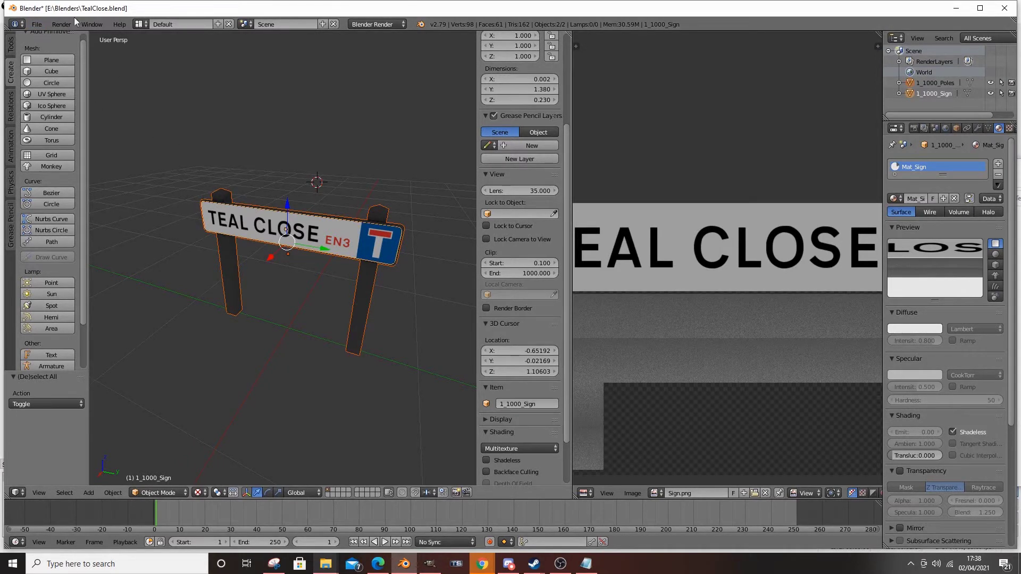
left_click(44, 21)
mouse_move(93, 237)
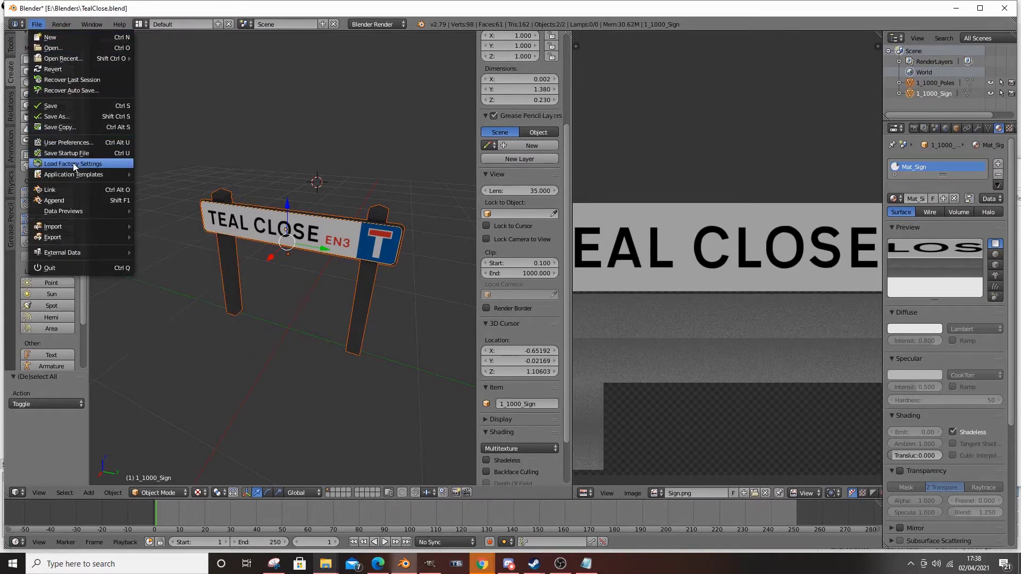
Step: Confirm in User Preferences that the IGS exporter add-on is installed
left_click(88, 142)
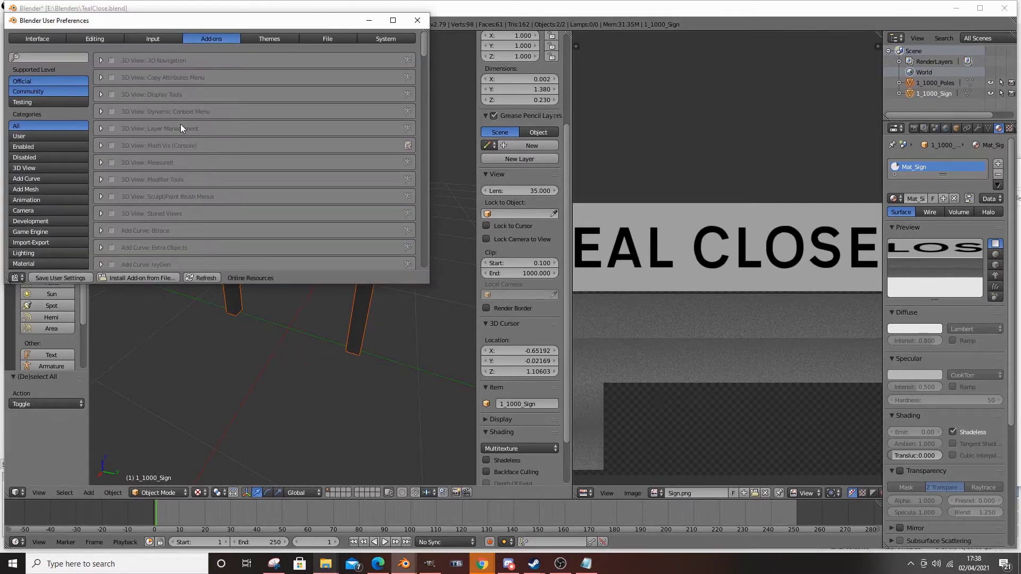
scroll(177, 162, "down", 15)
scroll(177, 163, "up", 3)
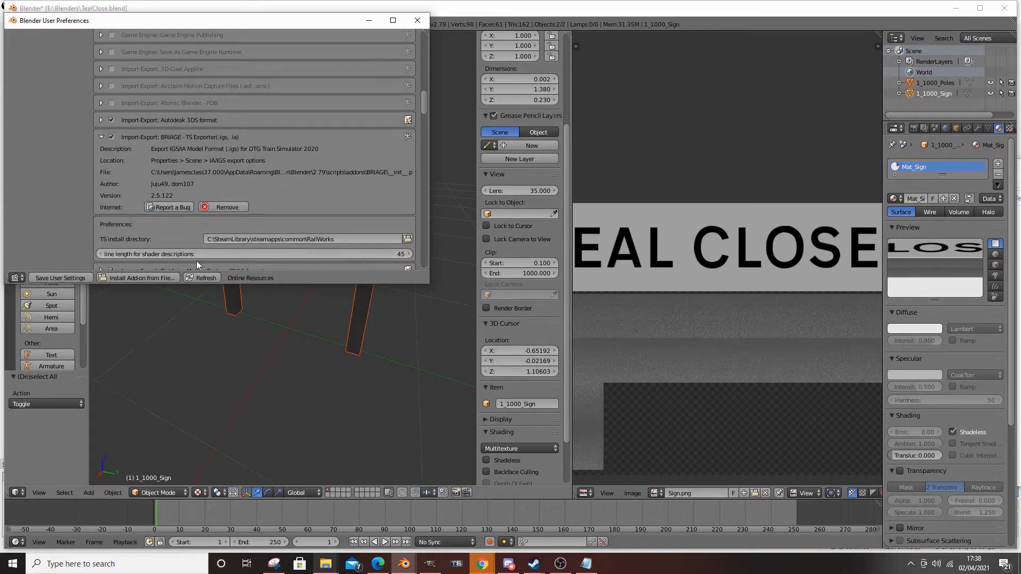
left_click(417, 20)
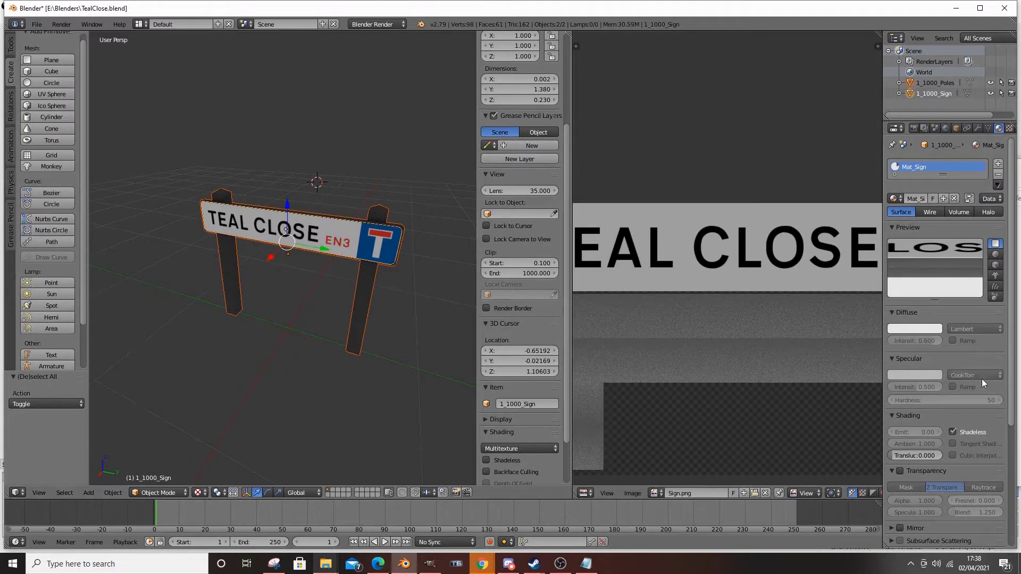
Step: Expand the sign material's IGS shader options and review its texture settings
scroll(981, 378, "down", 8)
left_click(891, 543)
scroll(925, 489, "down", 18)
scroll(929, 471, "up", 12)
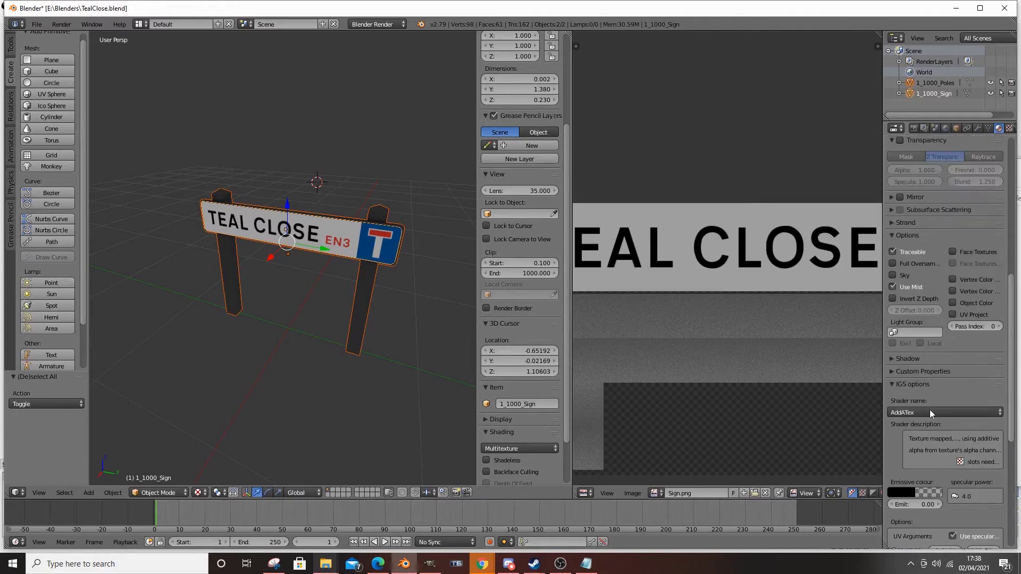
left_click(1010, 129)
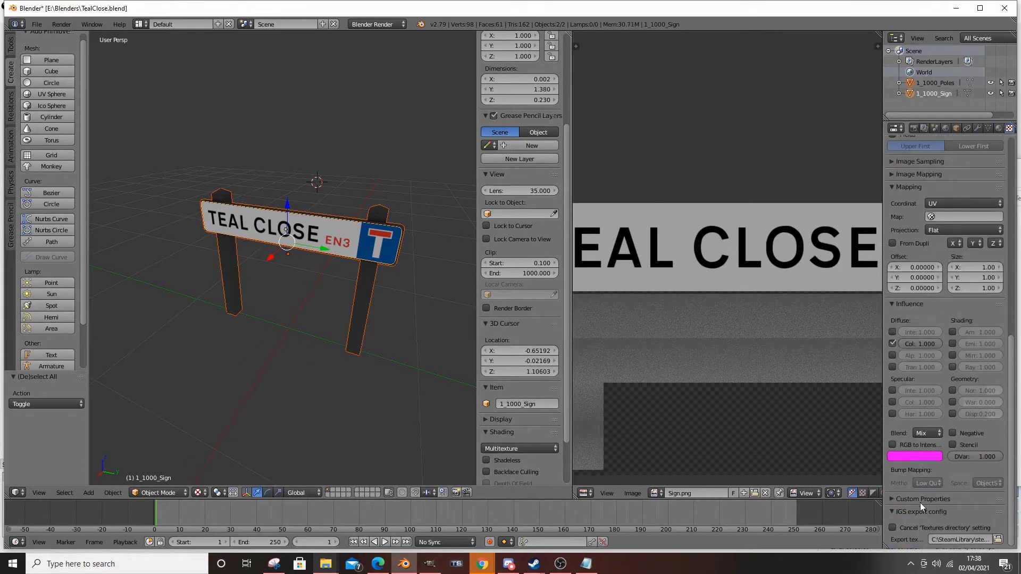
left_click(998, 130)
Step: Set the sign's IGS shader name to TrainBasicObjectDiffuse.fx
scroll(922, 317, "down", 7)
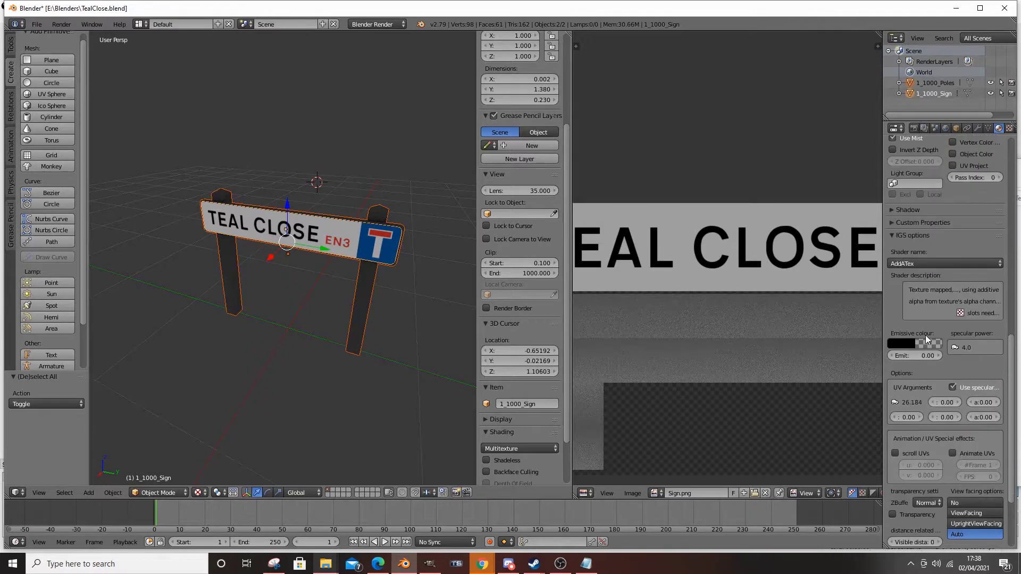
left_click(922, 262)
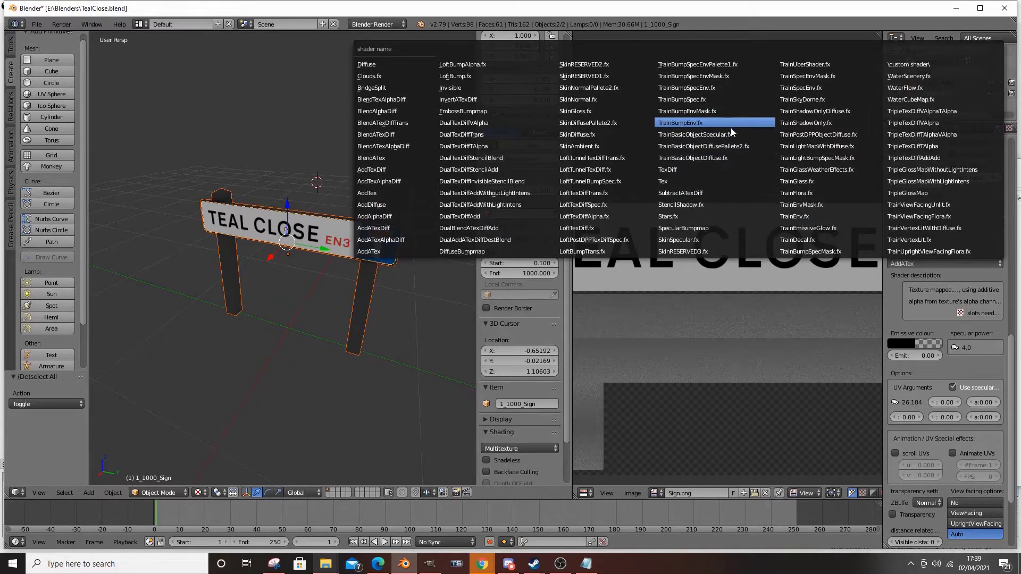
left_click(713, 158)
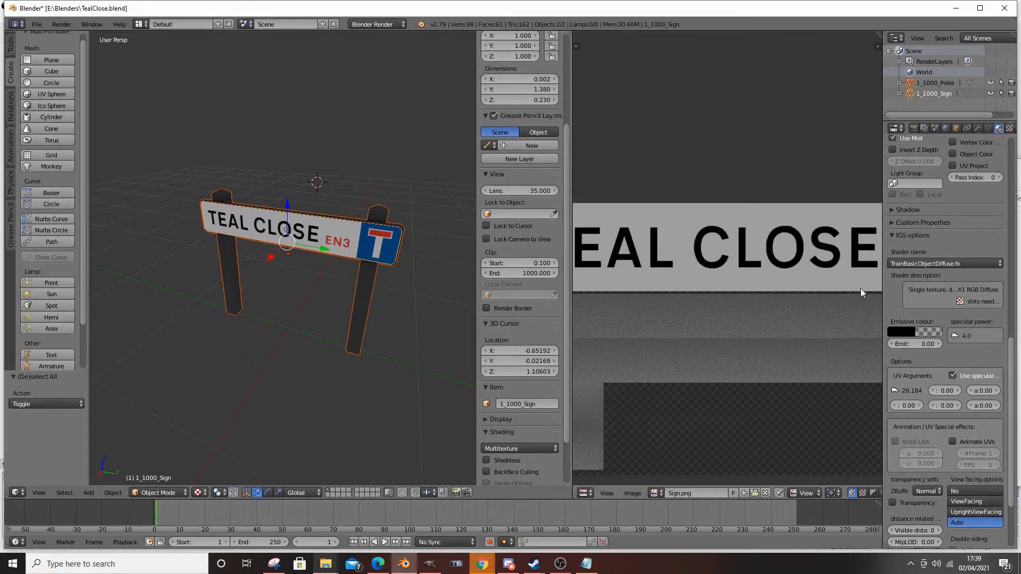
left_click(940, 81)
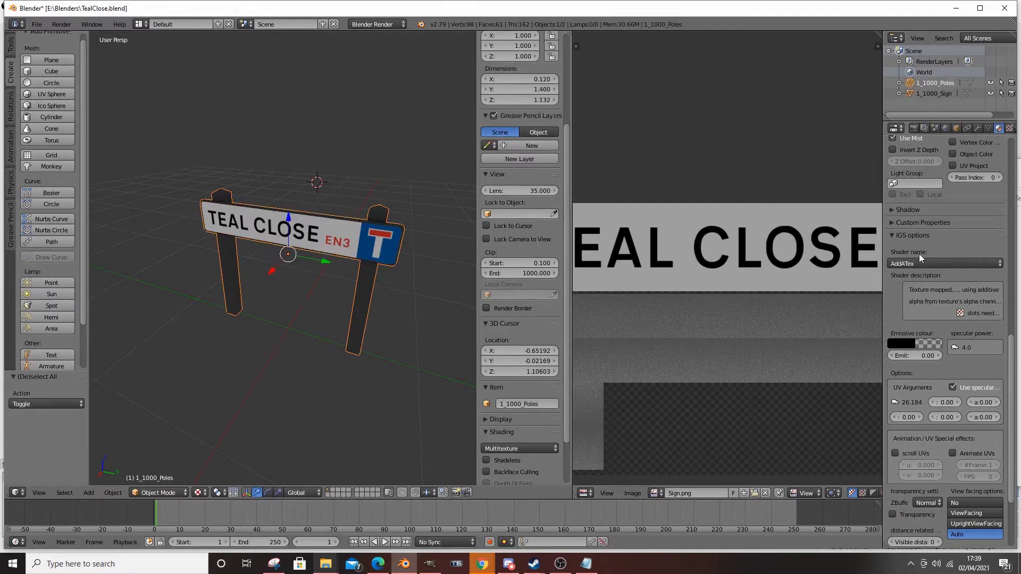
Step: Set the 1_1000_Poles IGS shader to TrainBasicObjectDiffuse.fx and orbit to check the model
left_click(923, 262)
left_click(718, 158)
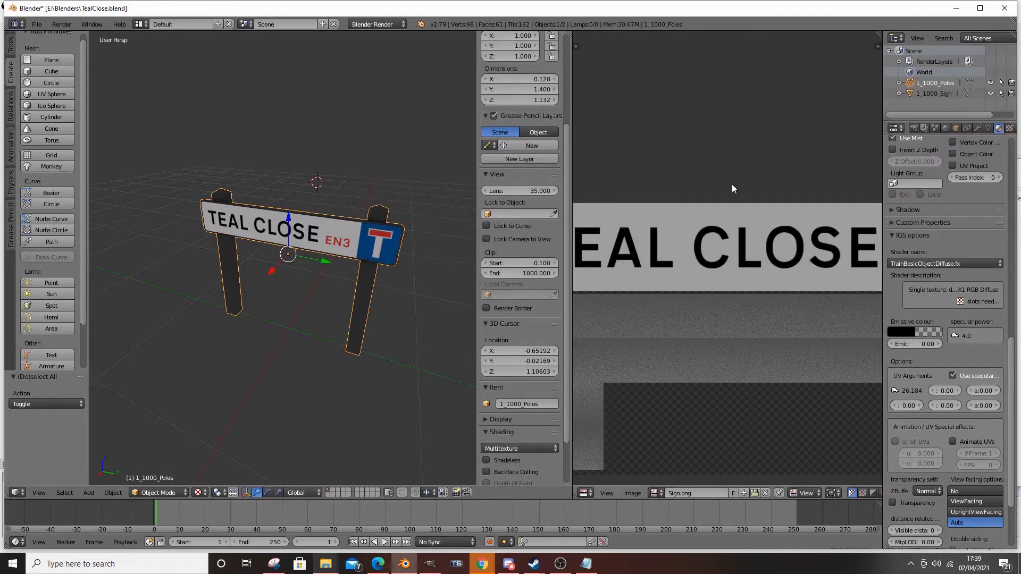
scroll(966, 365, "down", 5)
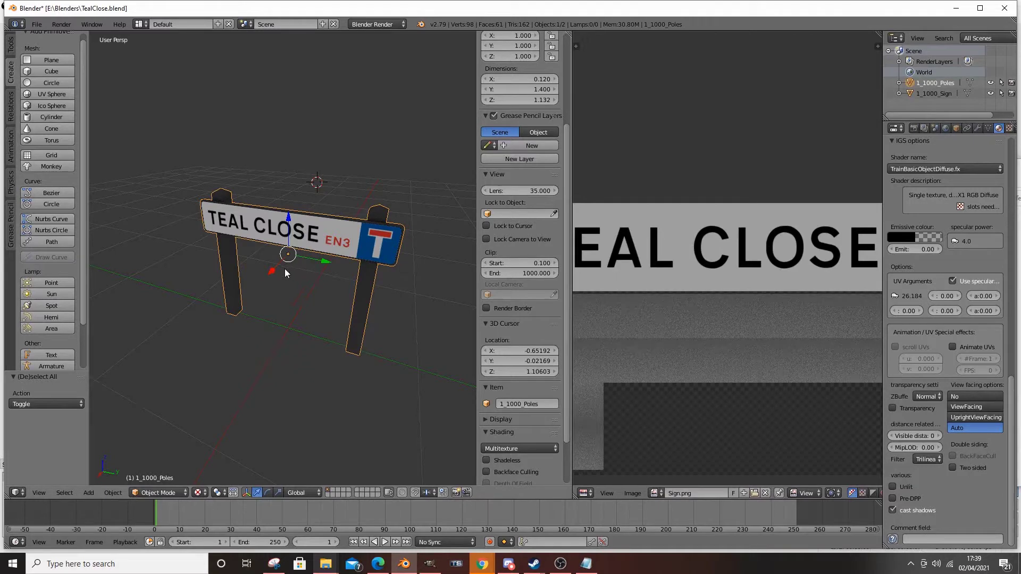
middle_click_drag(259, 202, 237, 190)
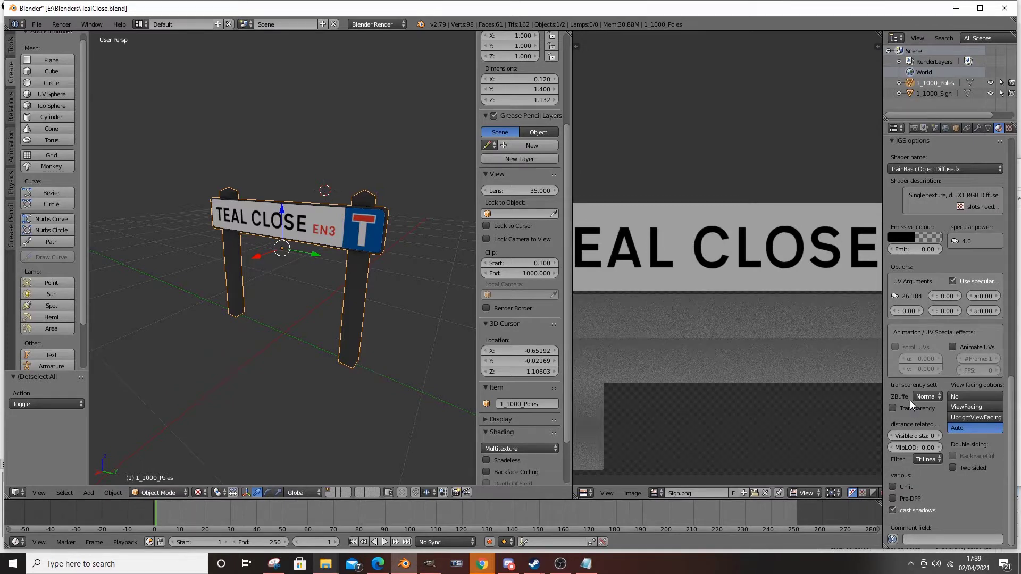
Step: Start an IGS export and browse to the Teal Close folder
left_click(37, 24)
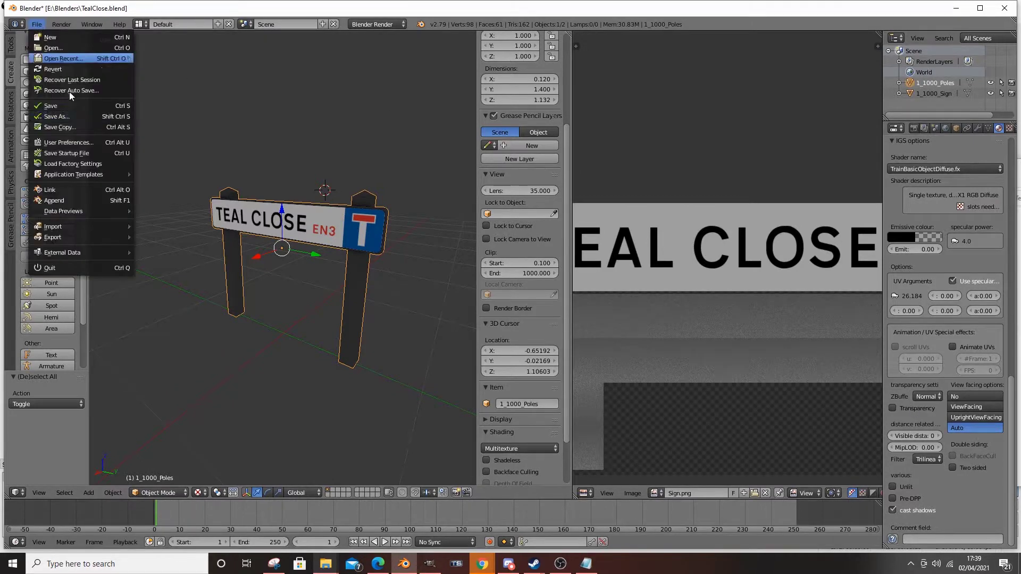
mouse_move(96, 238)
left_click(177, 334)
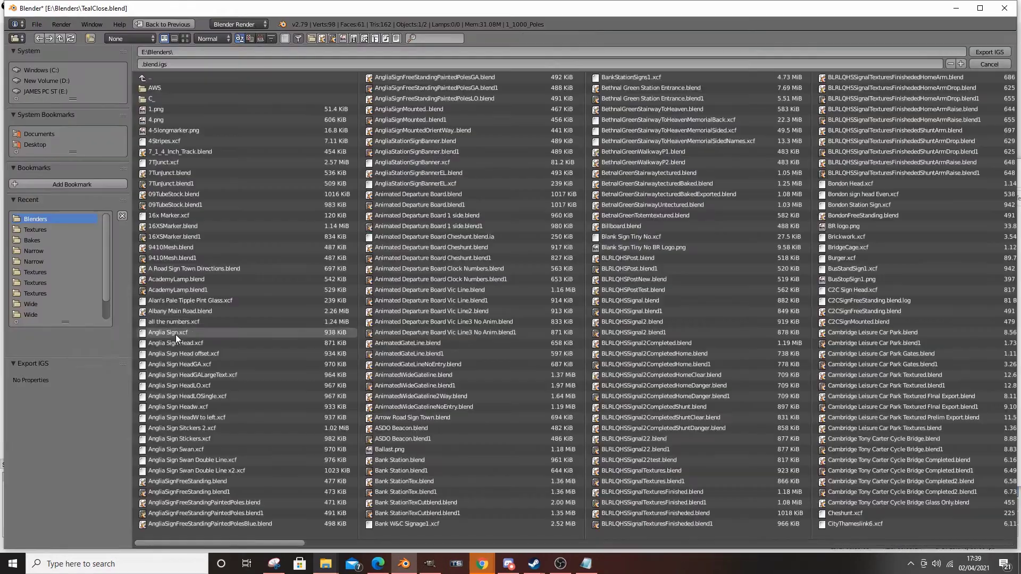
left_click(47, 232)
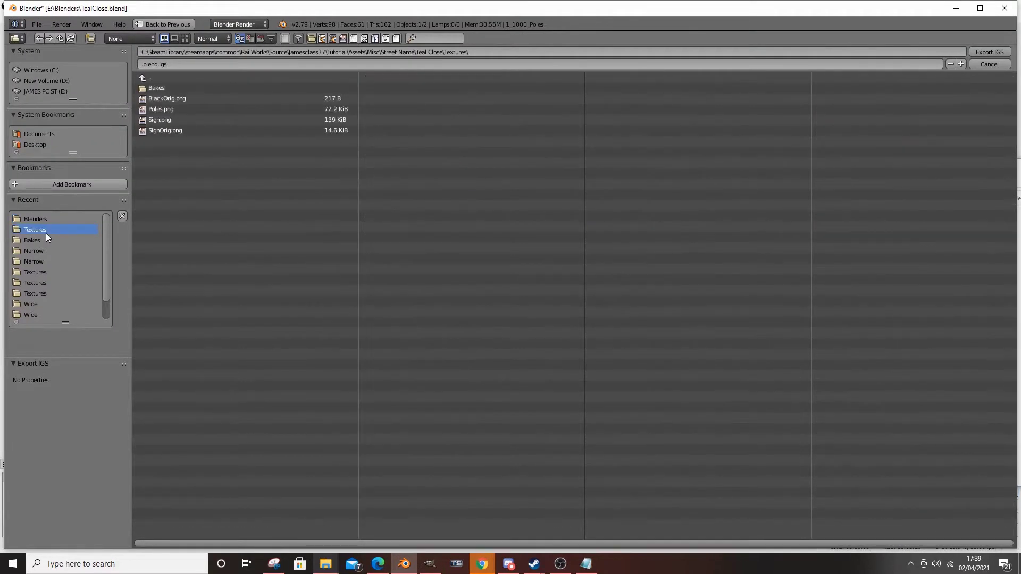
left_click(139, 78)
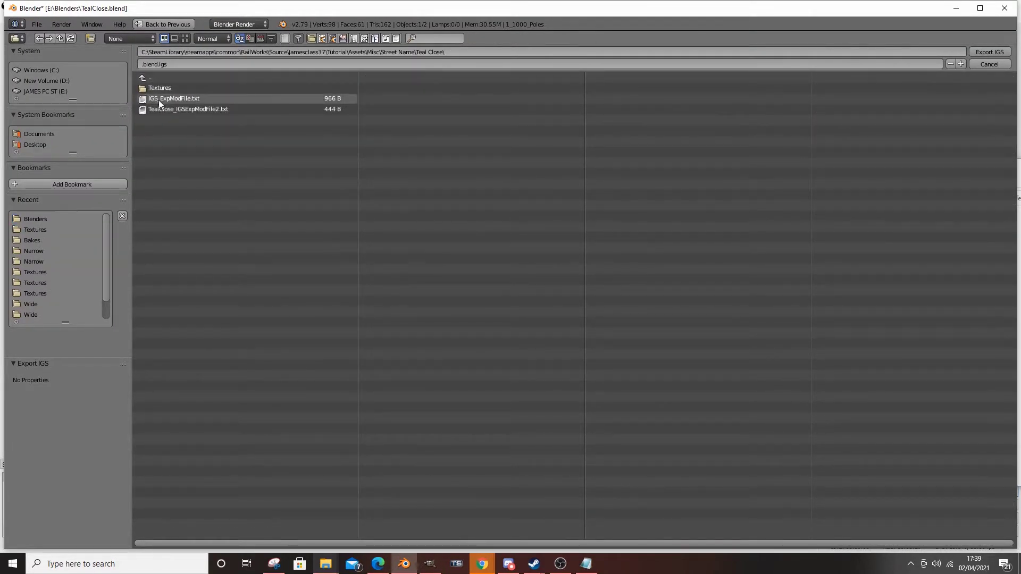
Step: Name the export file TealClose.igs and export it
left_click(165, 109)
left_click(230, 66)
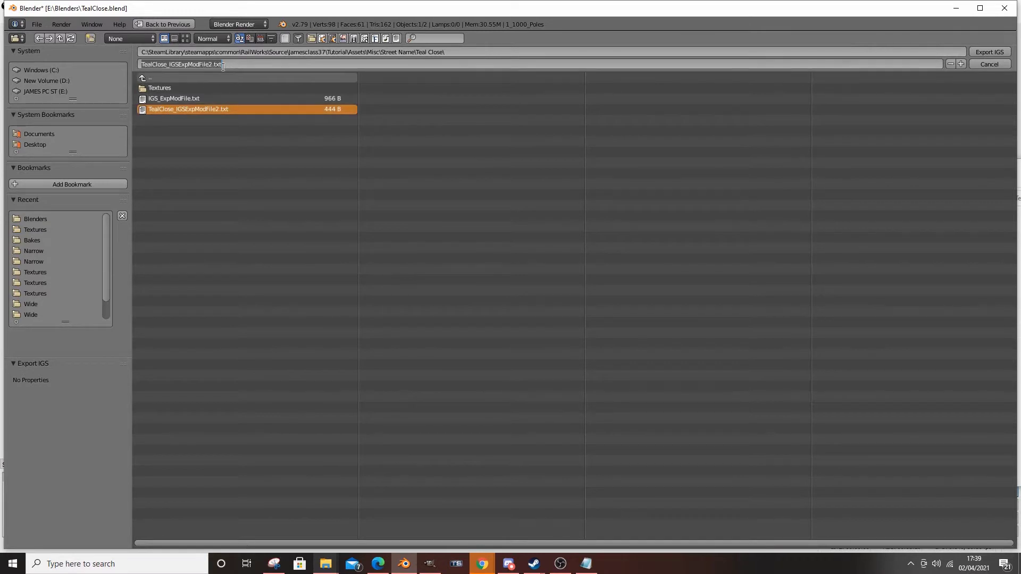
left_click_drag(224, 67, 168, 73)
key("BackSpace")
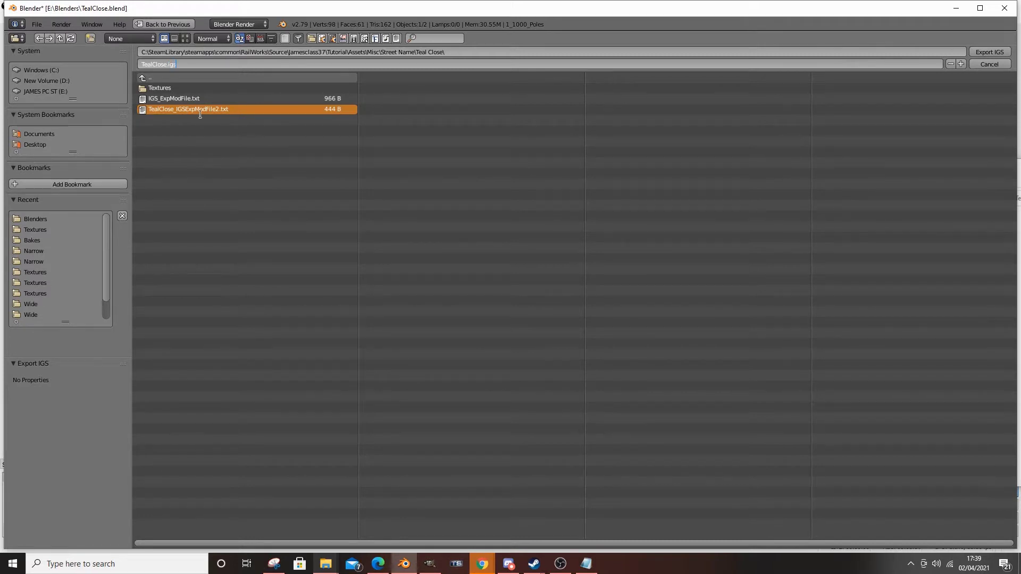
type(".igs")
key("Return")
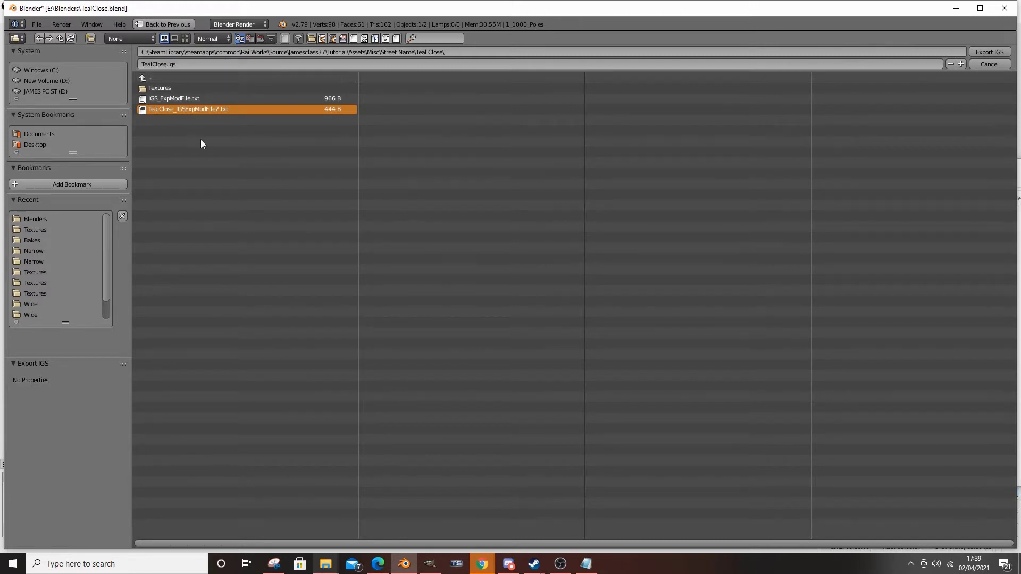
left_click(976, 50)
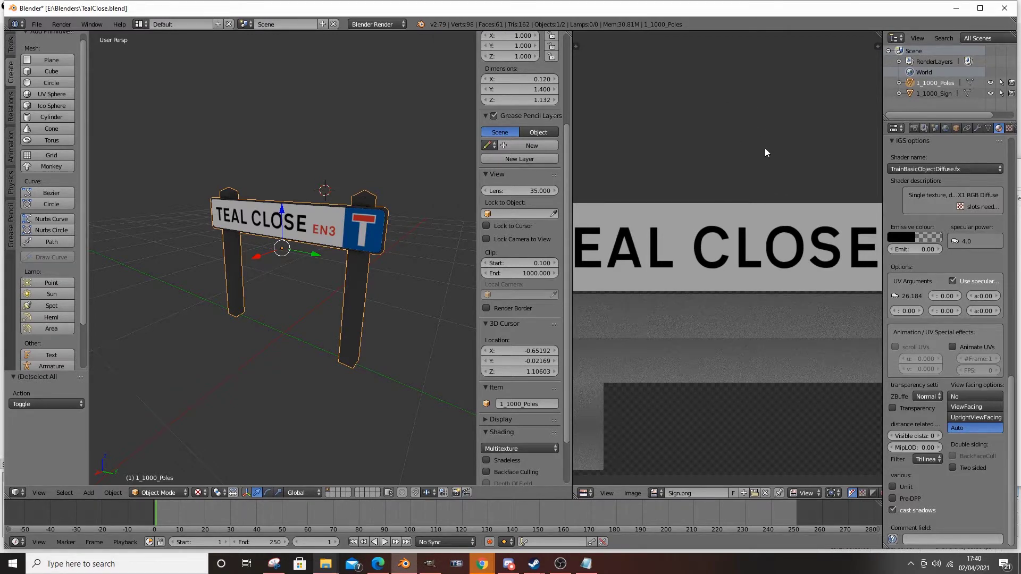
Step: Open the Teal Close Textures folder in a new Explorer window
mouse_move(325, 564)
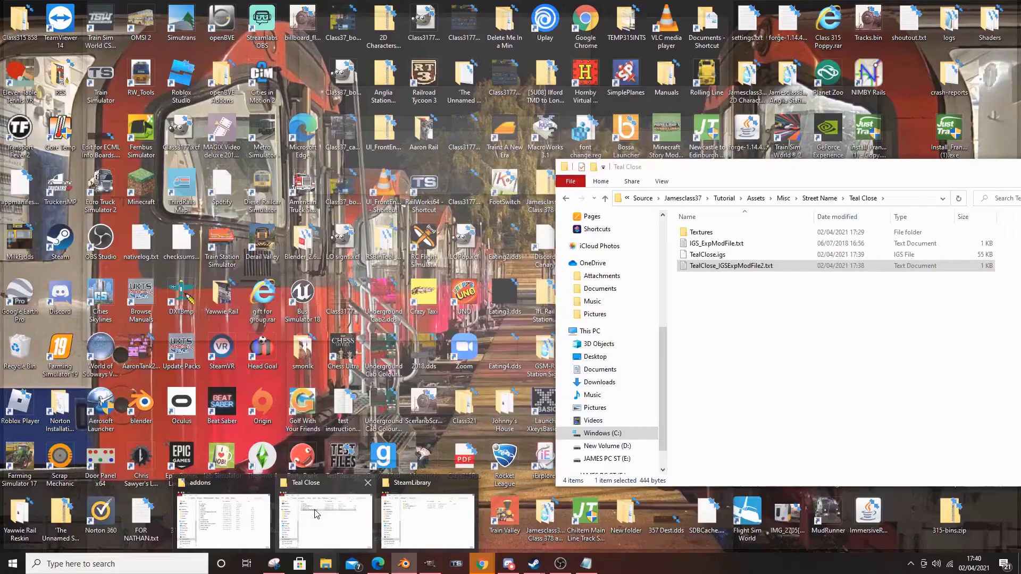
left_click(326, 518)
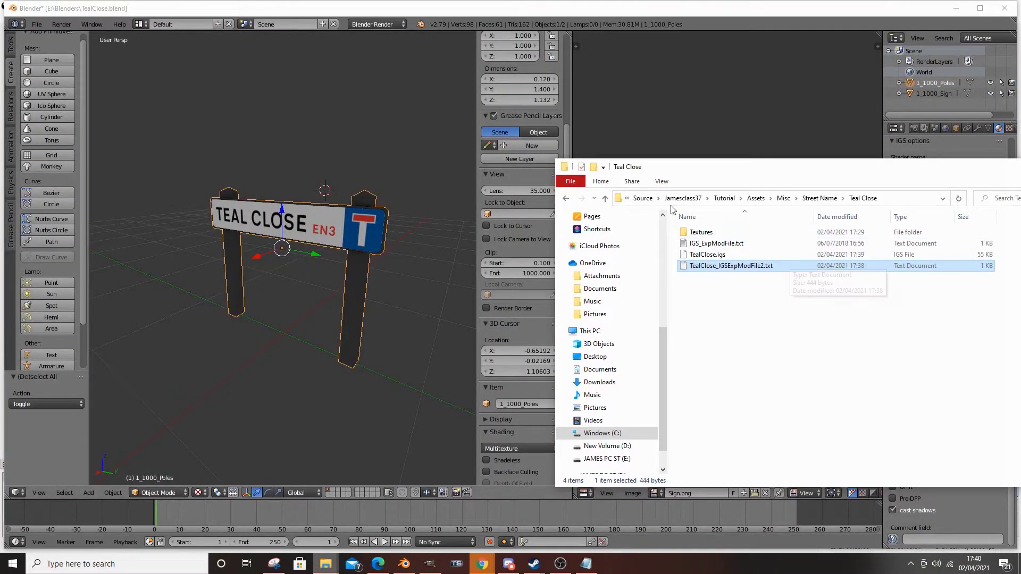
right_click(709, 234)
left_click(731, 243)
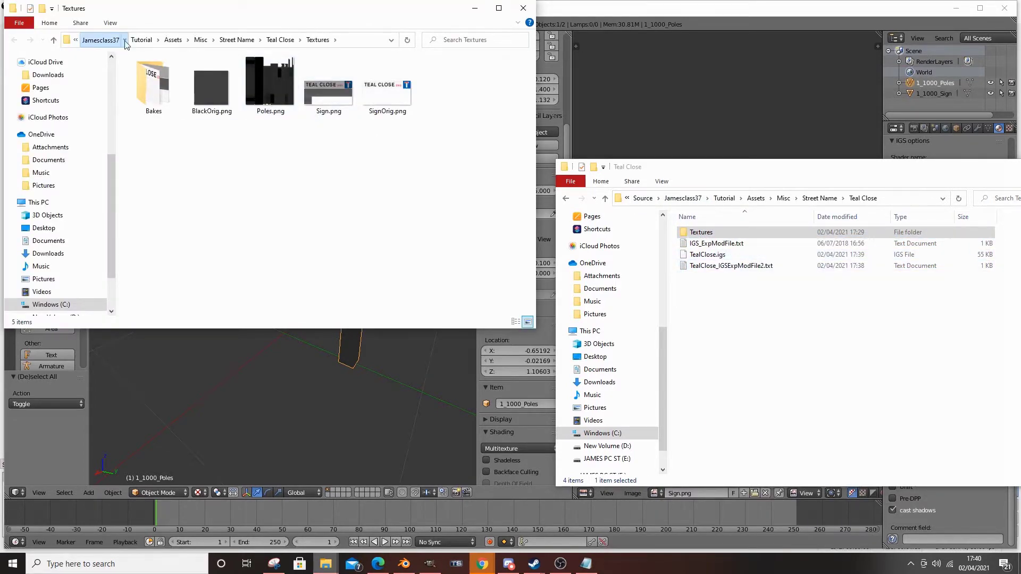
Step: Navigate up to the RailWorks folder and select BlueprintEditor2.exe
left_click(100, 39)
left_click(224, 40)
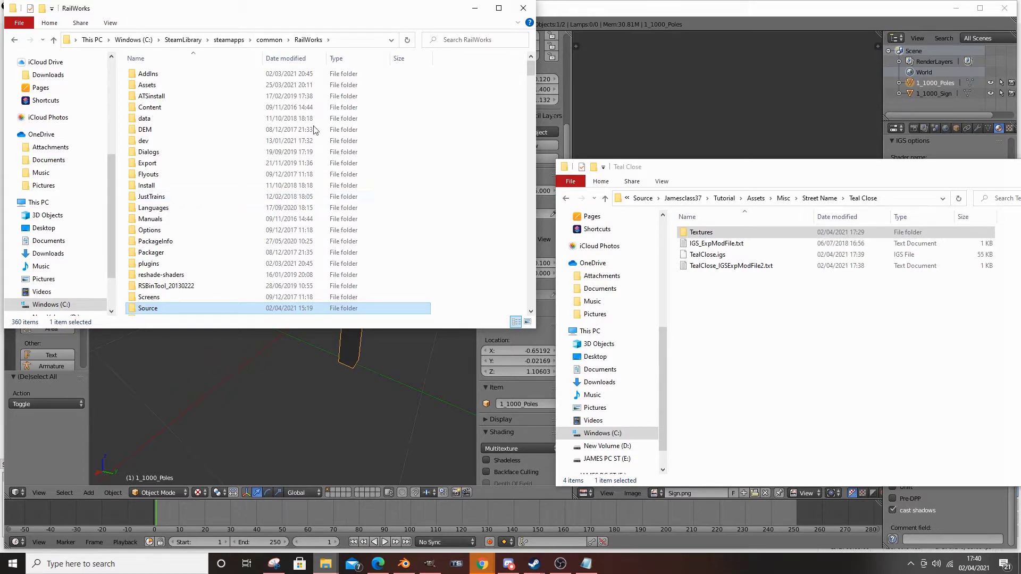
scroll(401, 189, "down", 1)
scroll(394, 189, "down", 12)
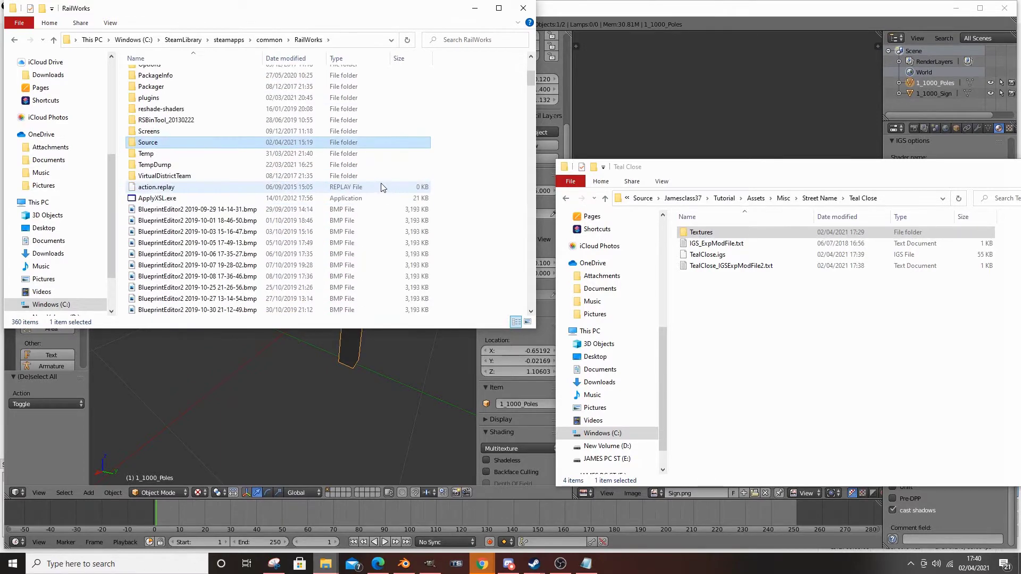
scroll(379, 187, "down", 15)
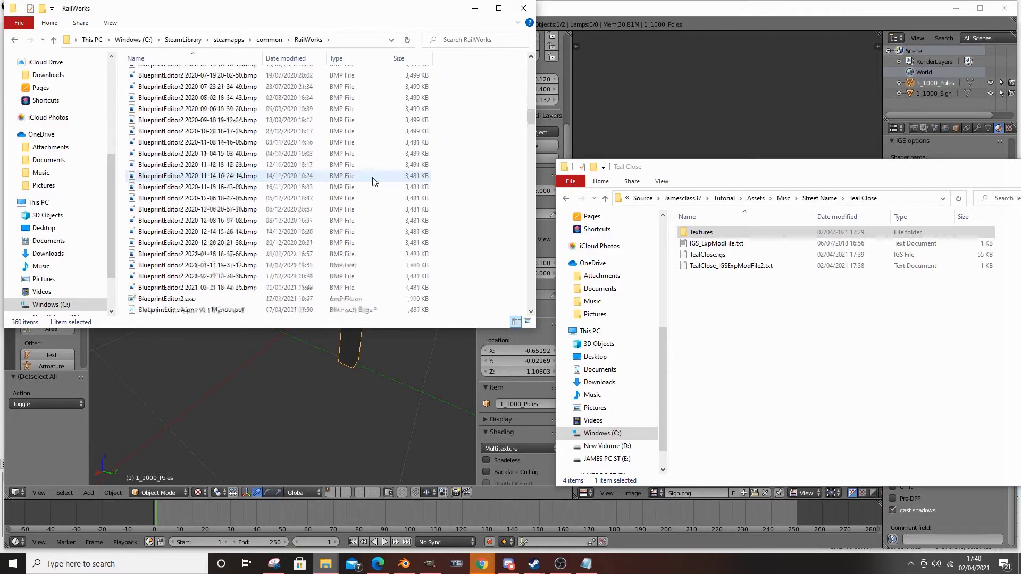
scroll(357, 164, "down", 1)
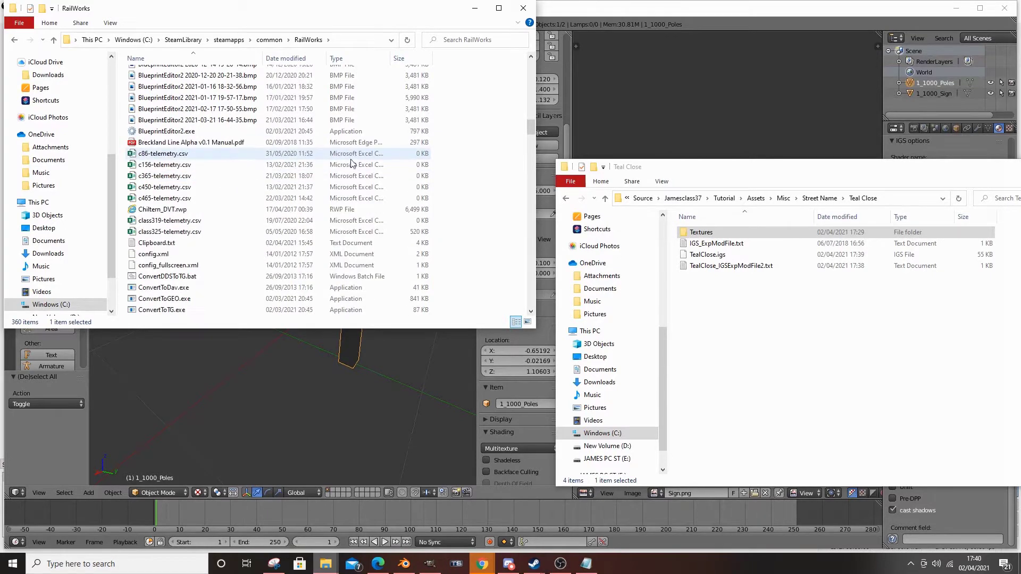
left_click(215, 131)
Step: Launch Blueprint Editor 2 and then RWAceTool.exe from the RailWorks folder
double_click(205, 133)
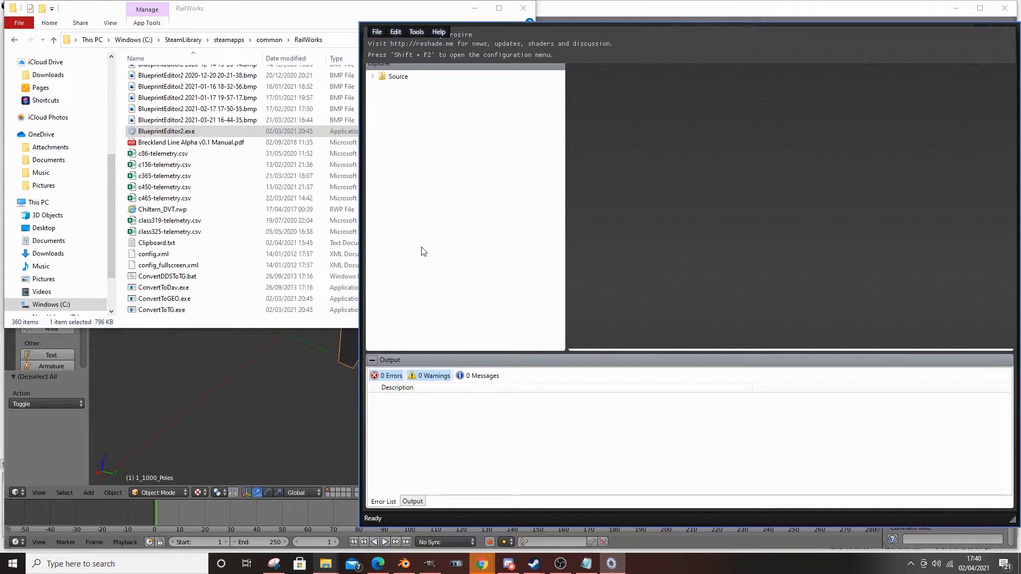
scroll(267, 231, "down", 15)
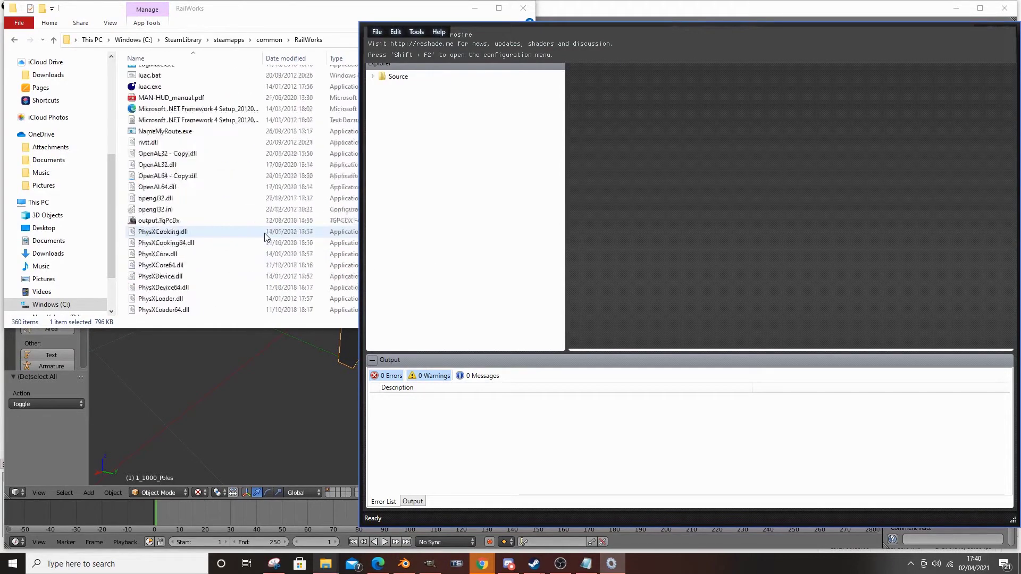
scroll(266, 236, "down", 20)
scroll(285, 175, "down", 12)
left_click(177, 120)
double_click(177, 120)
Step: Minimise File Explorer and move RWAceTool to the left of the screen
left_click(474, 18)
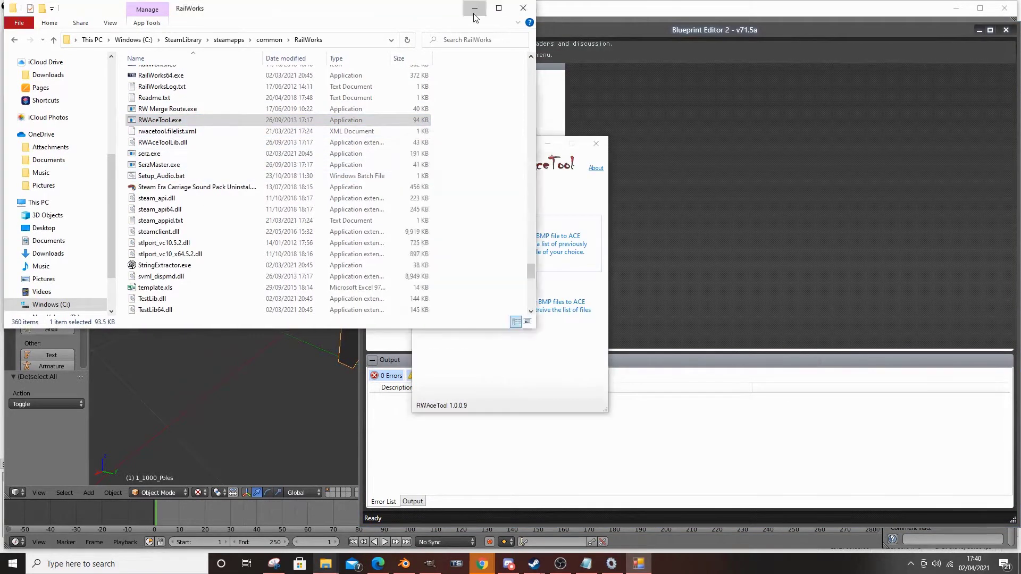
left_click(473, 15)
left_click_drag(482, 146, 172, 132)
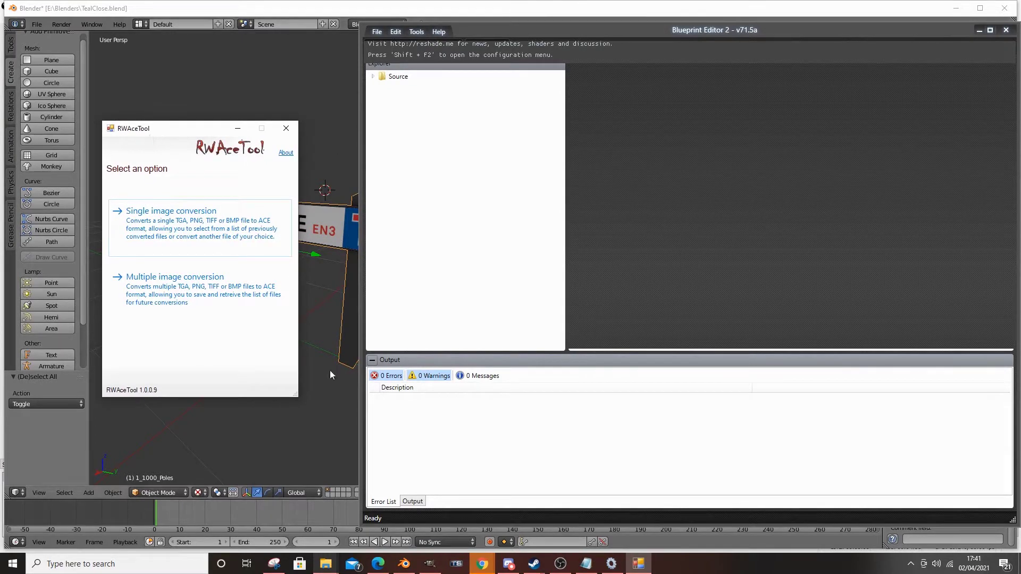
Step: Choose single image conversion and browse for the input image
left_click(197, 244)
left_click(267, 210)
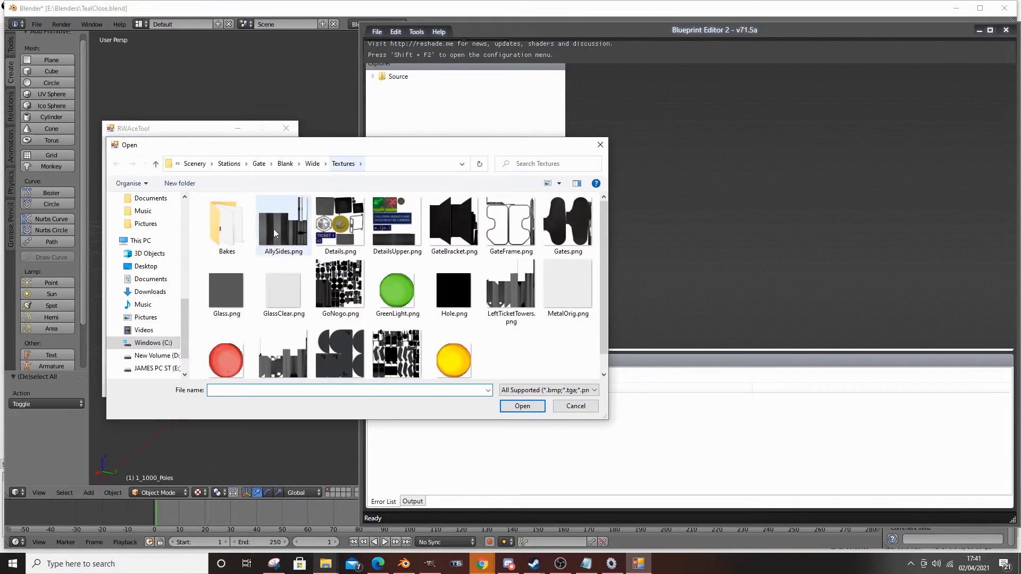
mouse_move(326, 562)
mouse_move(323, 514)
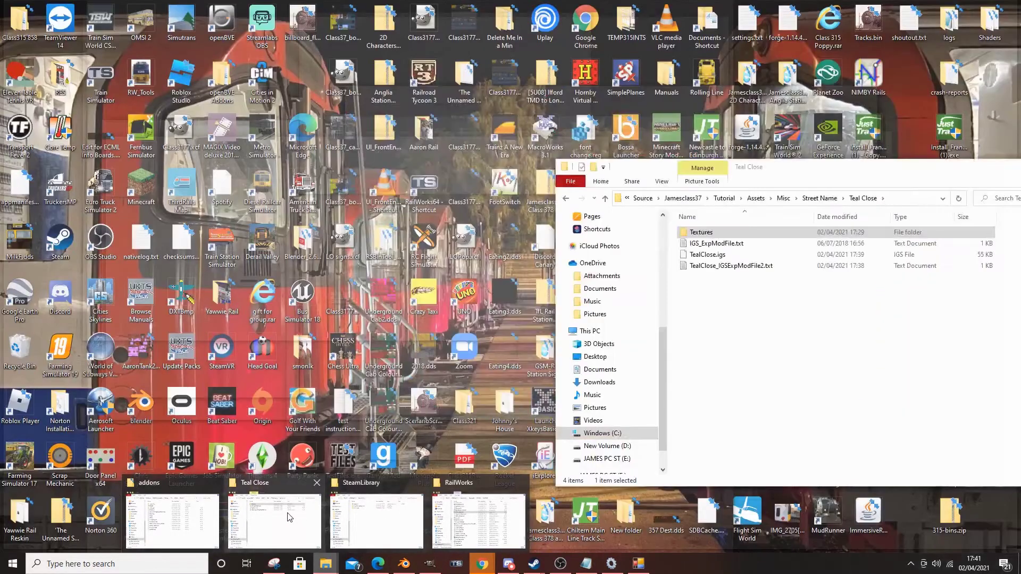
Step: Paste the Teal Close folder path into the Open dialog and enter its Textures folder
left_click(287, 517)
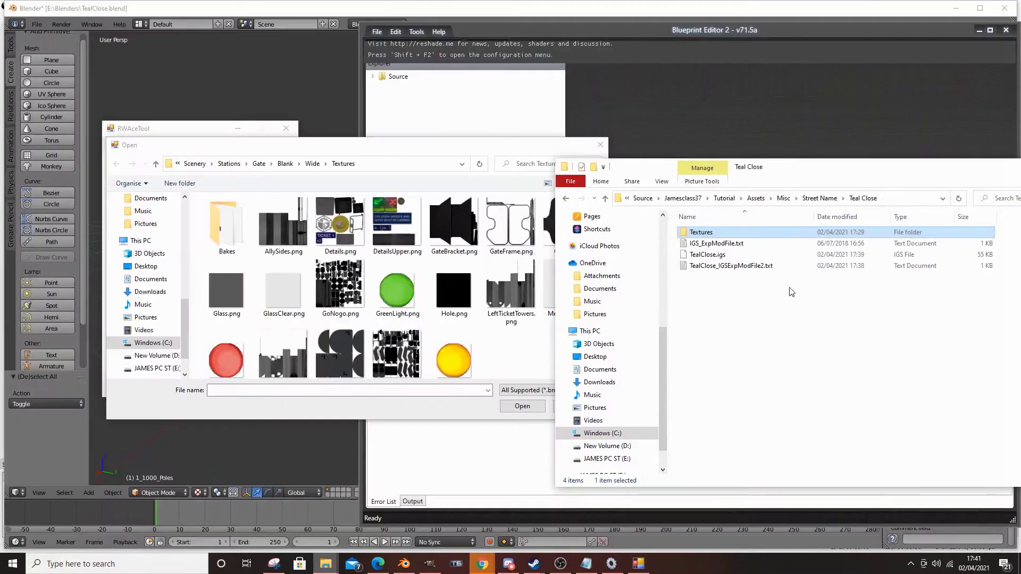
left_click(895, 201)
key("ctrl+c")
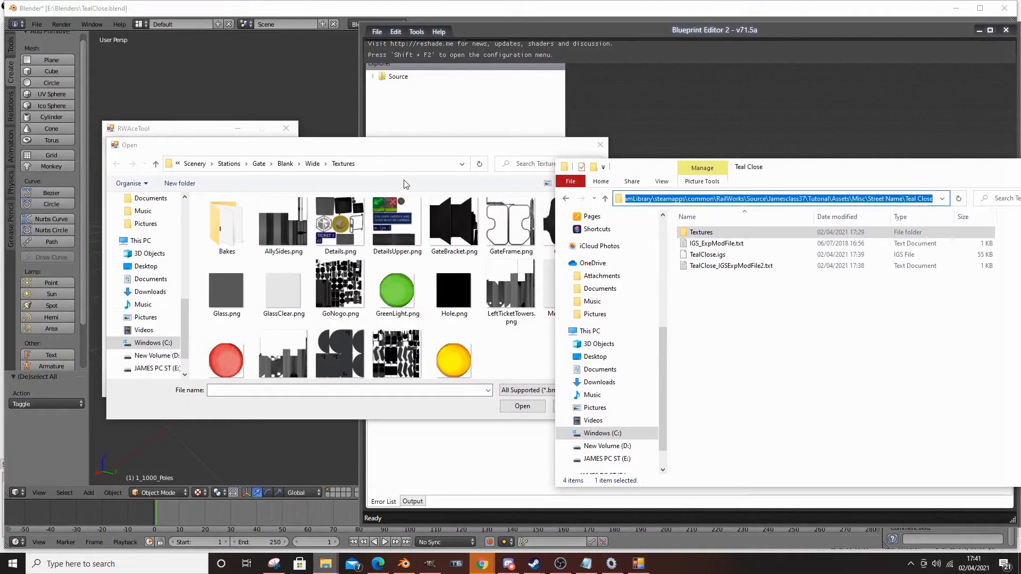
left_click(399, 163)
key("ctrl+v")
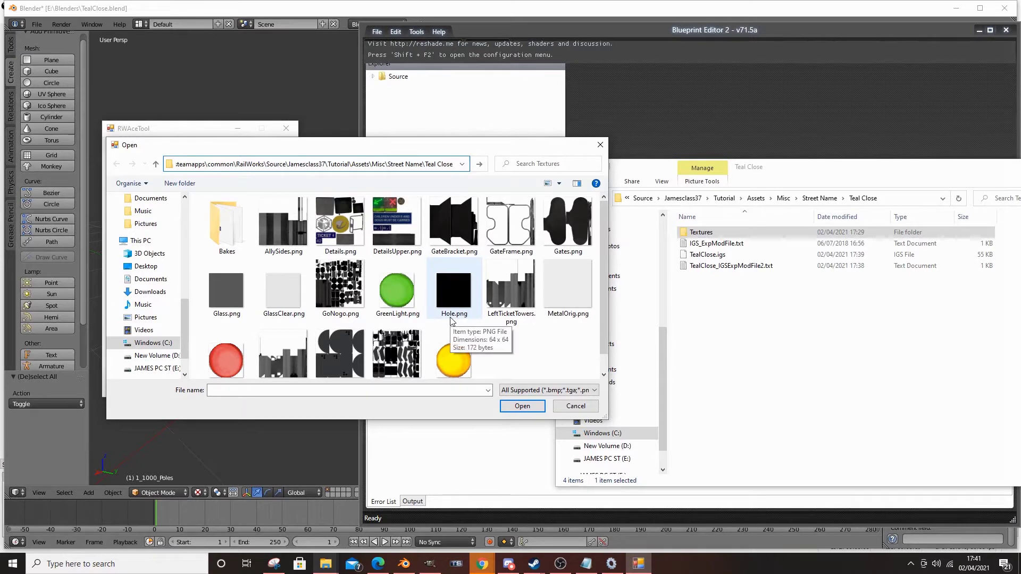
key("Return")
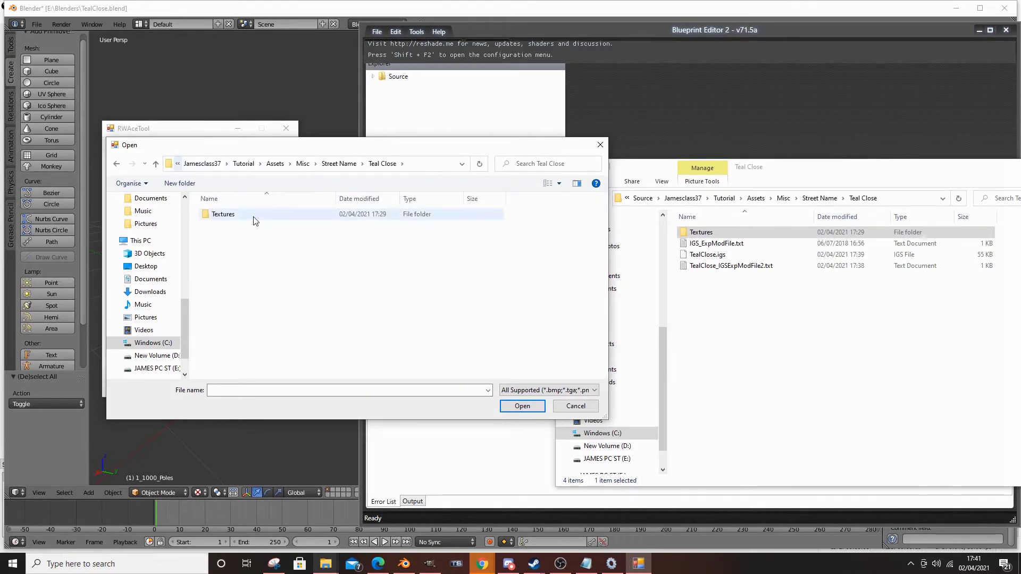
double_click(255, 218)
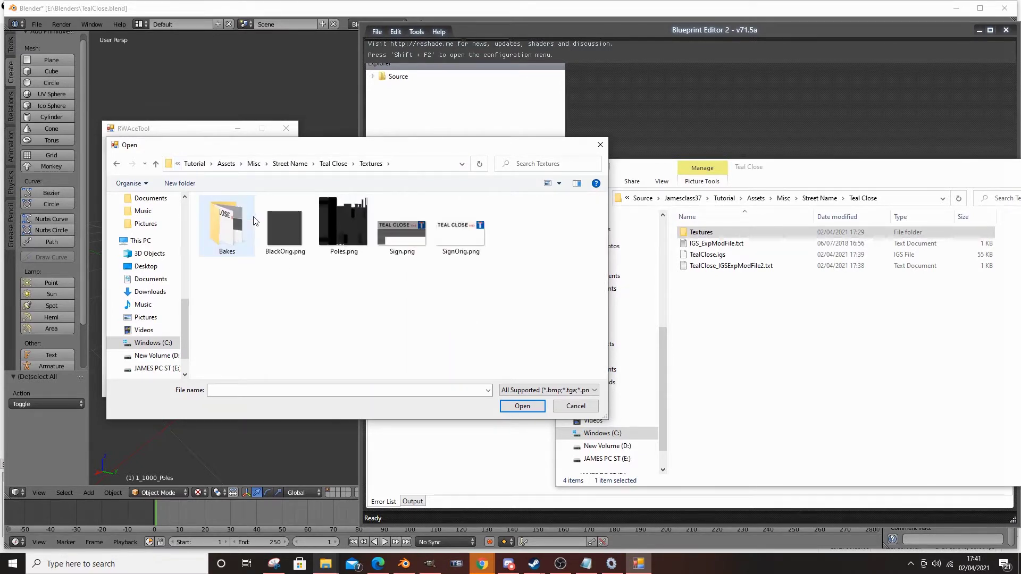
Step: Select Poles.png as the input texture
left_click(343, 226)
left_click(417, 242)
left_click(325, 229)
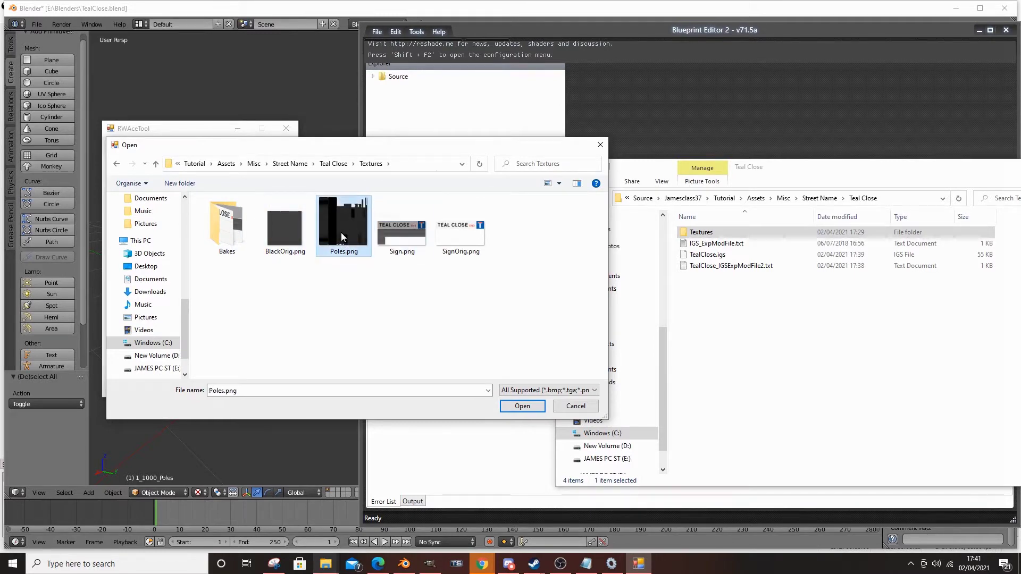
left_click(384, 226)
left_click(346, 226)
left_click(387, 221)
left_click(341, 227)
left_click(383, 229)
left_click(346, 229)
left_click(390, 226)
left_click(352, 234)
left_click(394, 229)
left_click(343, 241)
Step: Convert Poles.png and Sign.png to .ace files, then minimise RWAceTool
double_click(347, 235)
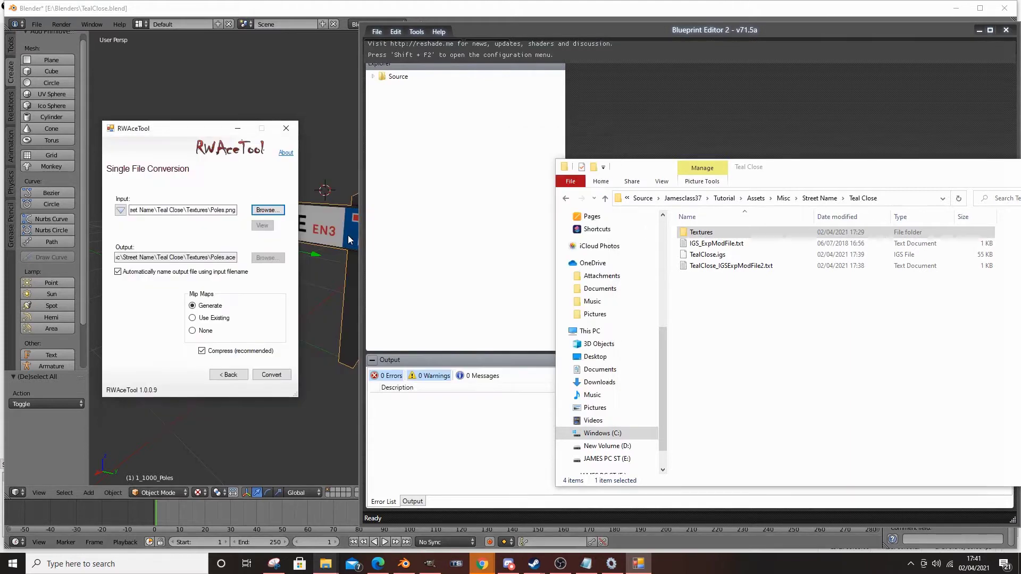
left_click(261, 374)
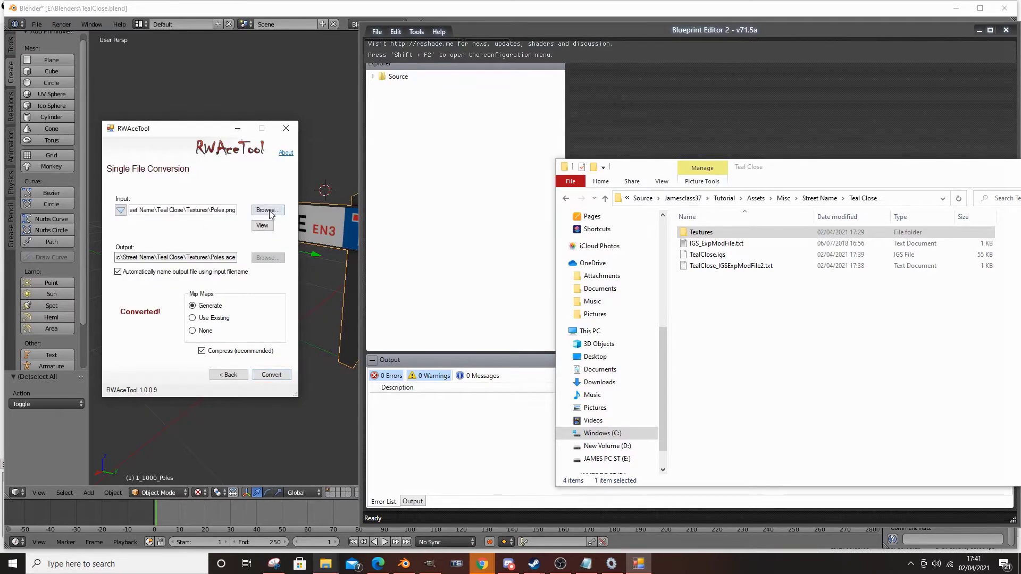
left_click(268, 210)
left_click(460, 228)
double_click(423, 237)
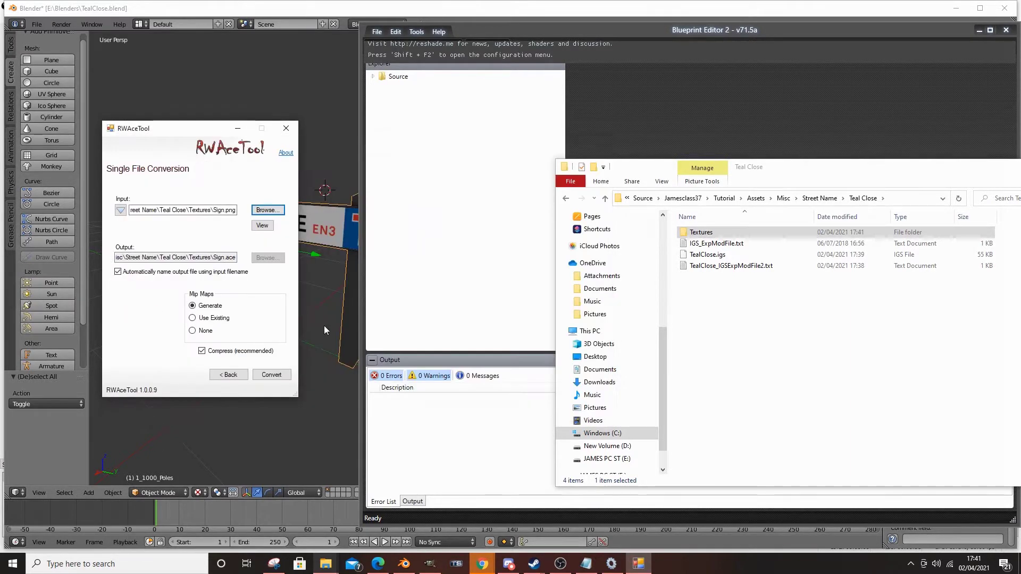
left_click(270, 374)
left_click(234, 131)
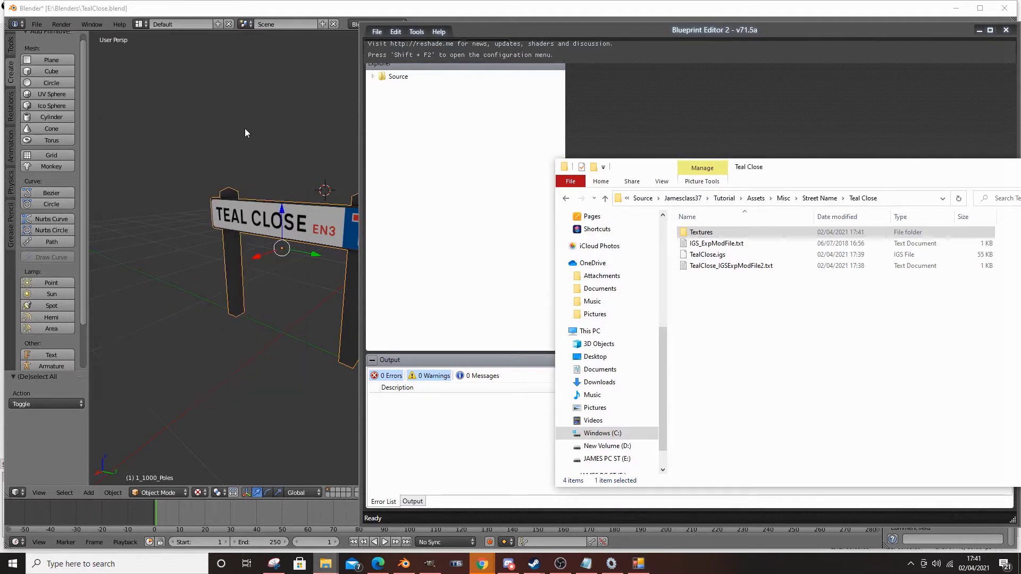